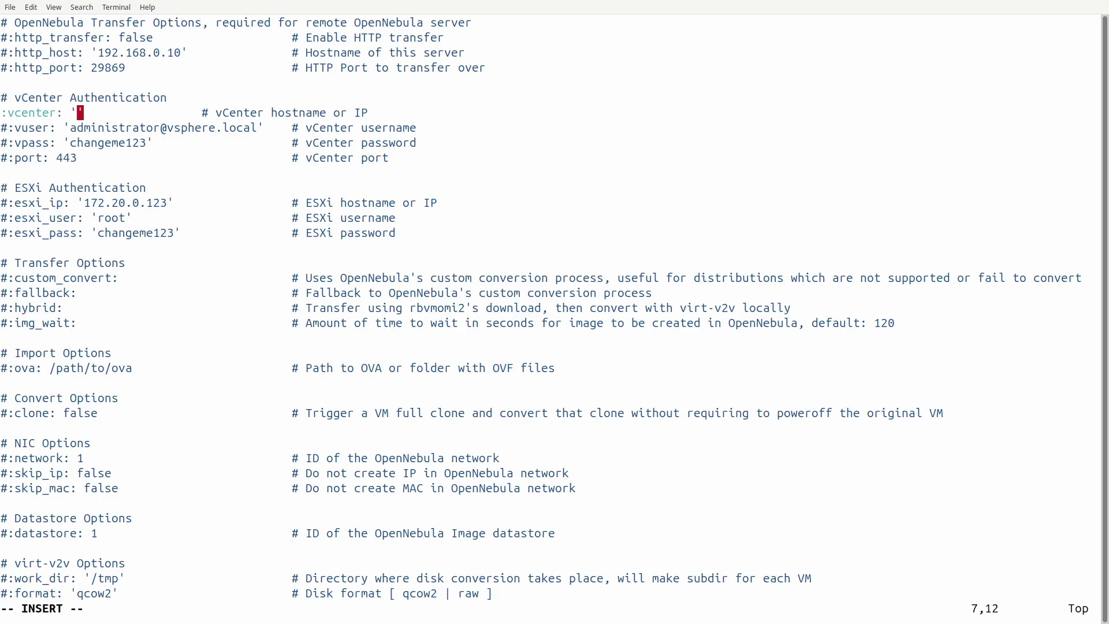
# - Set the vCenter host to vcenter.lab.local and uncomment the :vuser username line
pyautogui.write('vcenter.')
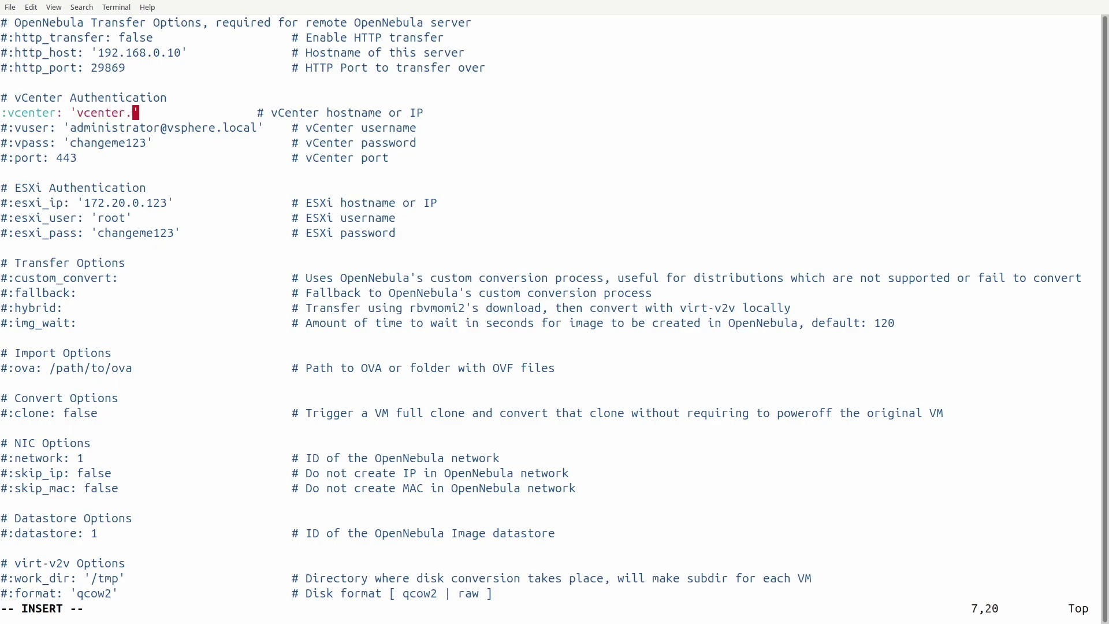
pyautogui.write('lab')
pyautogui.write('.local')
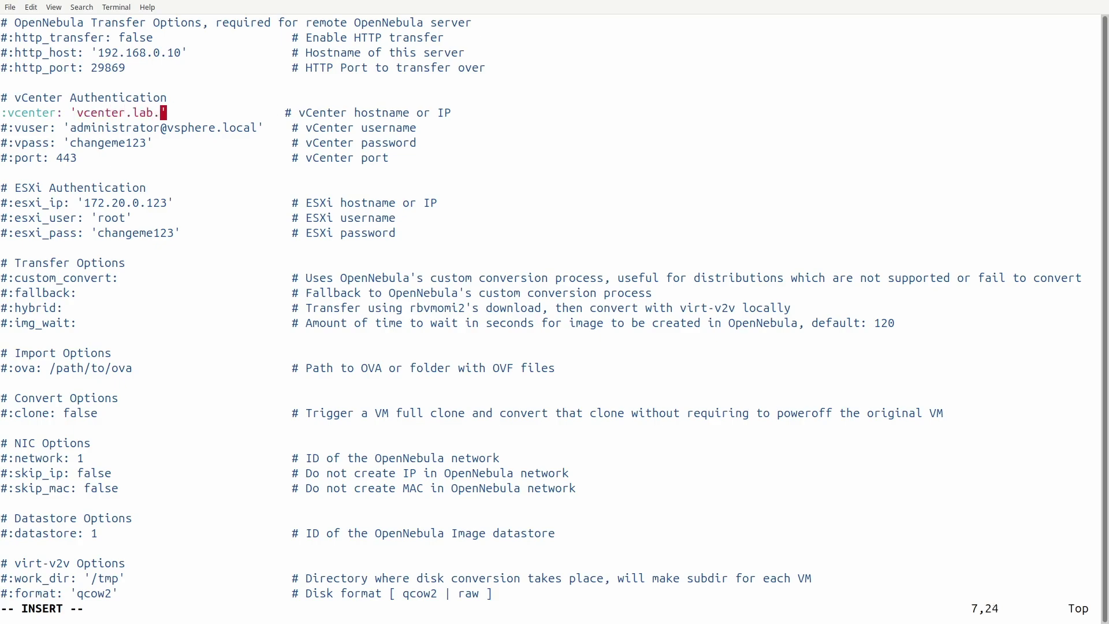
pyautogui.press('Escape')
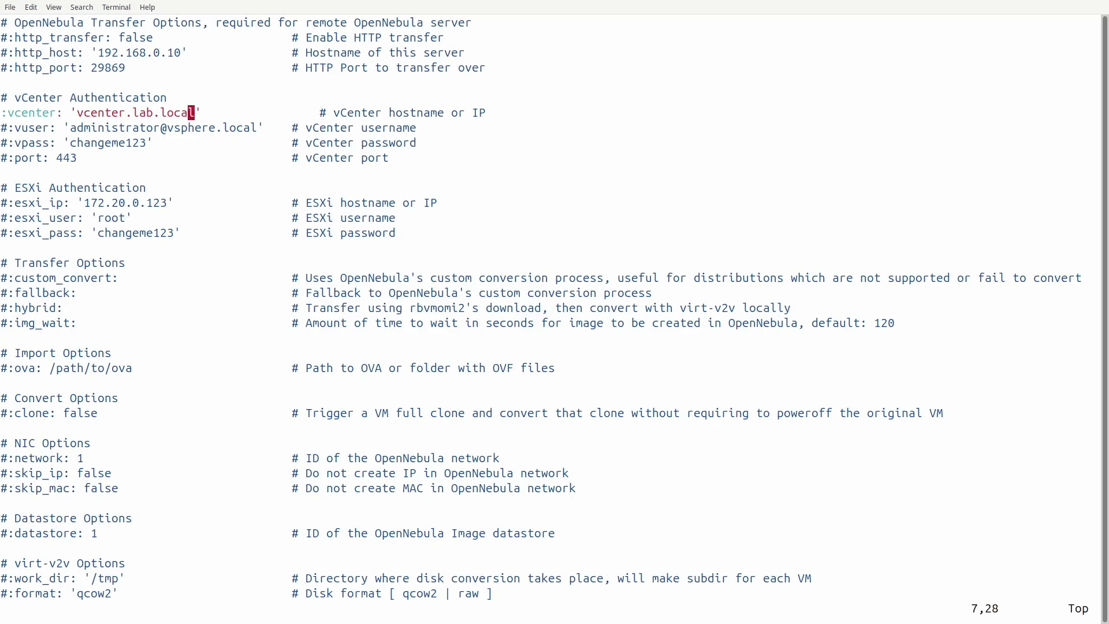
pyautogui.press('Down')
pyautogui.press('Left')
pyautogui.press('Left')
pyautogui.press('Left')
pyautogui.press('Left')
pyautogui.press('Left')
pyautogui.press('Left')
pyautogui.press('Left')
pyautogui.press('Left')
pyautogui.press('Left')
pyautogui.press('Left')
pyautogui.press('Left')
pyautogui.press('Left')
pyautogui.press('Left')
pyautogui.press('Left')
pyautogui.press('Left')
pyautogui.press('Left')
pyautogui.press('Left')
pyautogui.press('Left')
pyautogui.press('Left')
pyautogui.press('Left')
pyautogui.press('Left')
pyautogui.press('x')
pyautogui.press('Right')
pyautogui.press('Right')
pyautogui.press('Right')
pyautogui.press('Right')
pyautogui.press('Right')
pyautogui.press('Right')
pyautogui.press('Right')
pyautogui.press('Right')
pyautogui.press('Right')
pyautogui.press('Right')
pyautogui.press('Right')
pyautogui.press('Right')
pyautogui.press('Right')
pyautogui.press('Right')
pyautogui.press('Right')
pyautogui.press('Right')
pyautogui.press('Right')
pyautogui.press('Right')
pyautogui.press('Right')
pyautogui.press('Right')
pyautogui.press('Right')
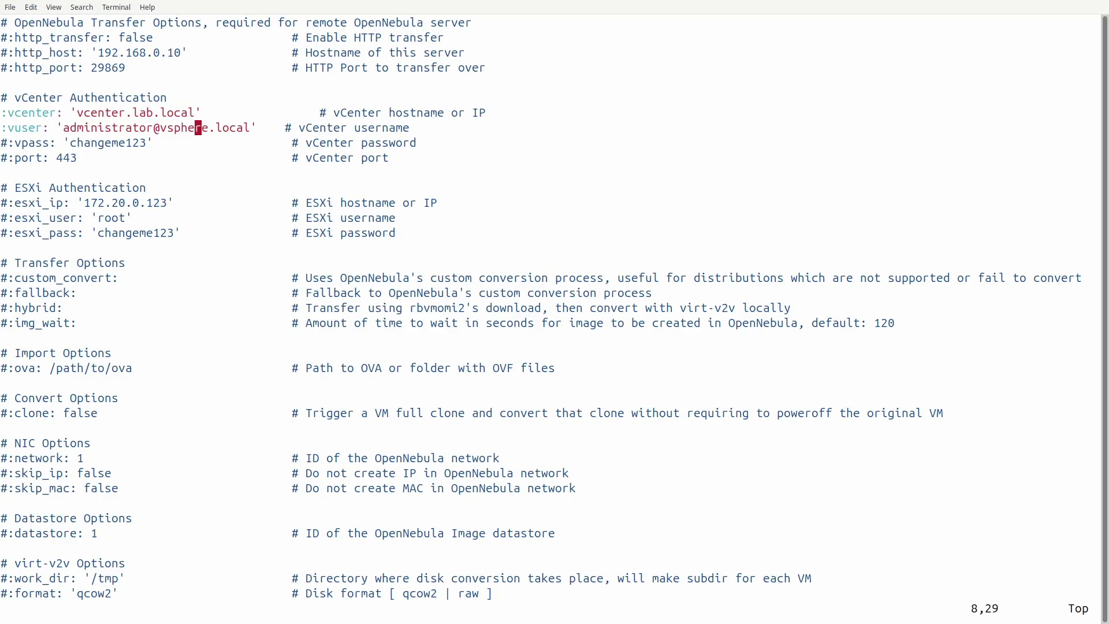
# - Uncomment the :vpass line, replace its placeholder with the new password, and save with :wq
pyautogui.press('Down')
pyautogui.press('Left')
pyautogui.press('Left')
pyautogui.press('Left')
pyautogui.press('Left')
pyautogui.press('Left')
pyautogui.press('Left')
pyautogui.press('Left')
pyautogui.press('Left')
pyautogui.press('Left')
pyautogui.press('Left')
pyautogui.press('Left')
pyautogui.press('Left')
pyautogui.press('Left')
pyautogui.press('Left')
pyautogui.press('Left')
pyautogui.press('Left')
pyautogui.press('Left')
pyautogui.press('Left')
pyautogui.press('Left')
pyautogui.press('Left')
pyautogui.press('Left')
pyautogui.press('Left')
pyautogui.press('Left')
pyautogui.press('Left')
pyautogui.press('Left')
pyautogui.press('x')
pyautogui.press('Right')
pyautogui.press('Right')
pyautogui.press('Right')
pyautogui.press('Right')
pyautogui.press('Right')
pyautogui.press('Right')
pyautogui.press('Right')
pyautogui.press('Right')
pyautogui.press('Right')
pyautogui.press('Right')
pyautogui.press('Right')
pyautogui.press('Right')
pyautogui.press('Right')
pyautogui.press('Right')
pyautogui.press('Right')
pyautogui.press('Right')
pyautogui.press('Right')
pyautogui.press('Right')
pyautogui.press('Right')
pyautogui.press('Right')
pyautogui.press('i')
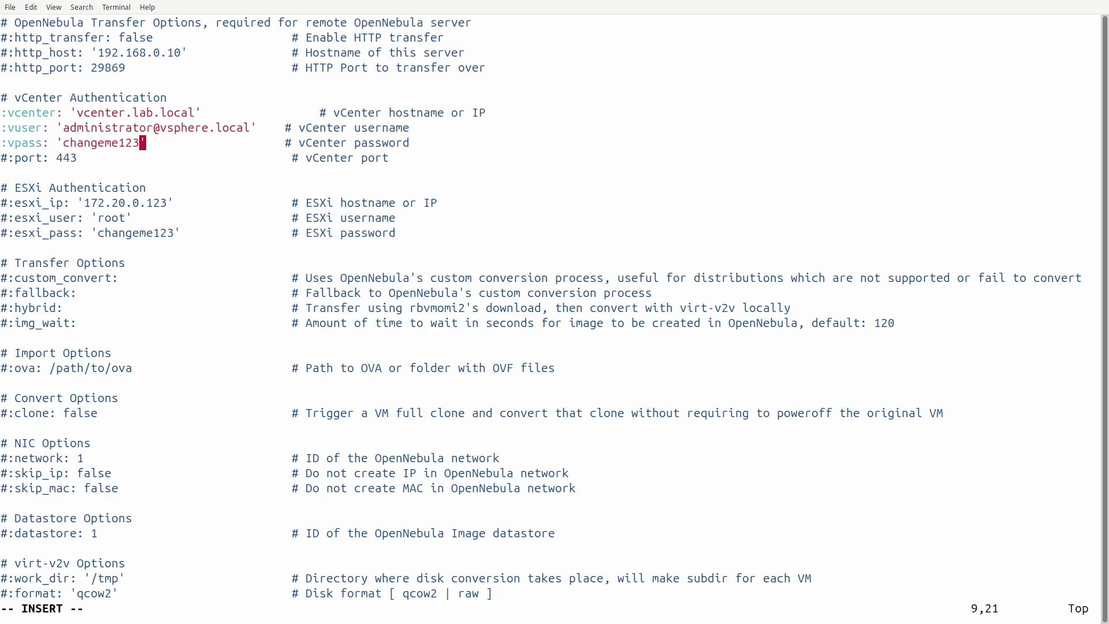
pyautogui.press('BackSpace')
pyautogui.press('BackSpace')
pyautogui.press('BackSpace')
pyautogui.press('BackSpace')
pyautogui.press('BackSpace')
pyautogui.press('BackSpace')
pyautogui.press('BackSpace')
pyautogui.press('BackSpace')
pyautogui.press('BackSpace')
pyautogui.press('BackSpace')
pyautogui.press('BackSpace')
pyautogui.write('Ope')
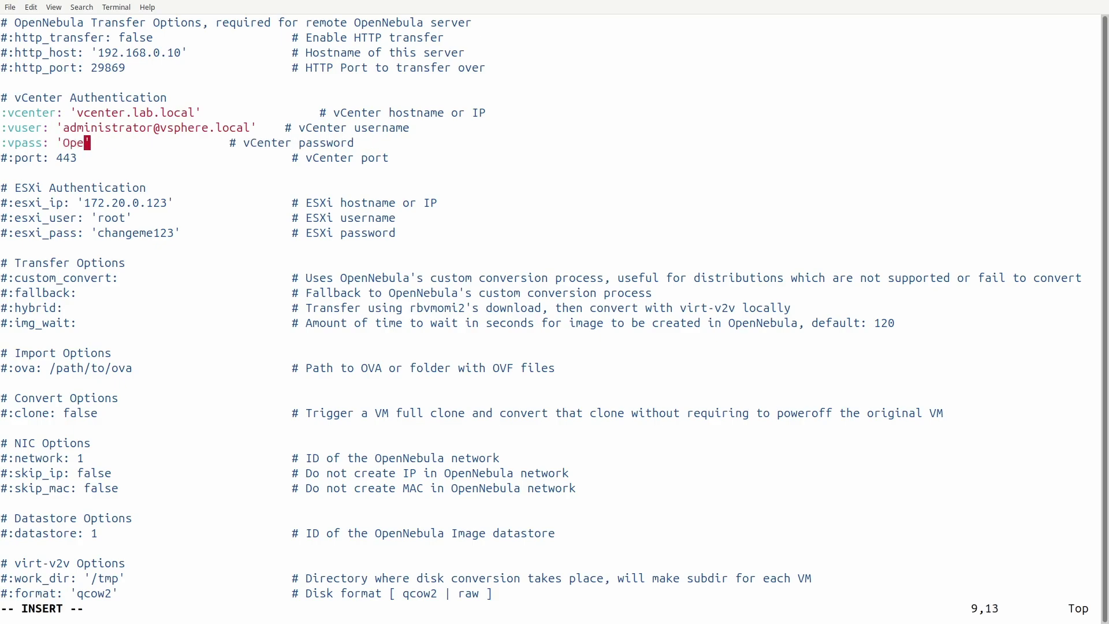
pyautogui.write('nNebula123!')
pyautogui.press('Escape')
pyautogui.write(':wq')
pyautogui.press('Return')
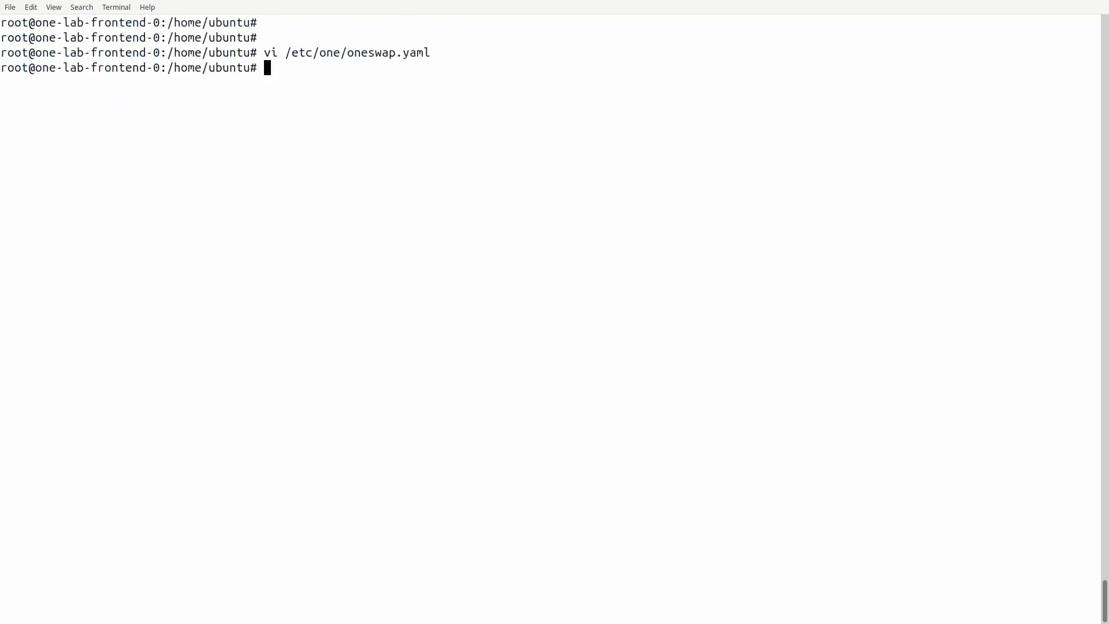
# - Clear the screen and run oneswap list datacenters, which returns the single 'Datacenter'
pyautogui.hotkey('ctrl', 'l')
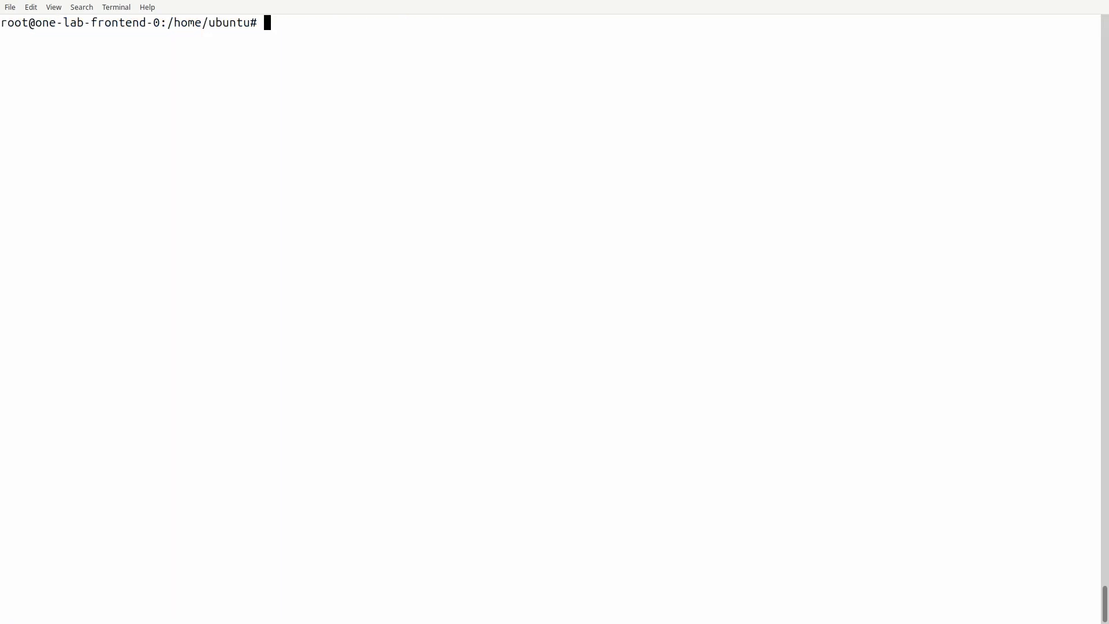
pyautogui.press('Return')
pyautogui.press('Return')
pyautogui.write('oneswap l')
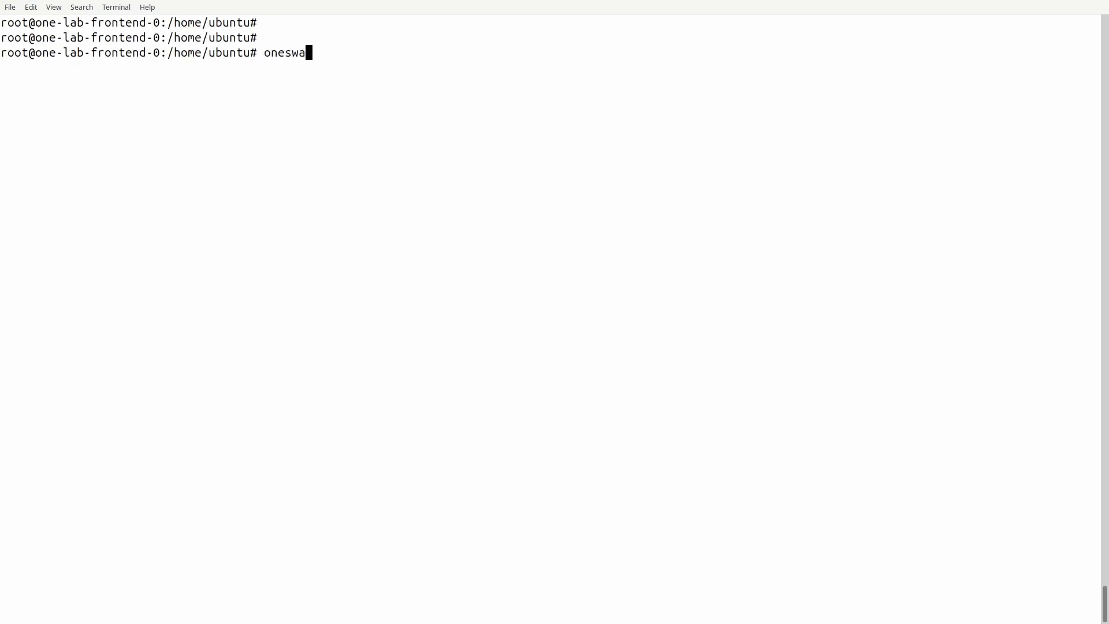
pyautogui.write('ist datacenters')
pyautogui.press('Return')
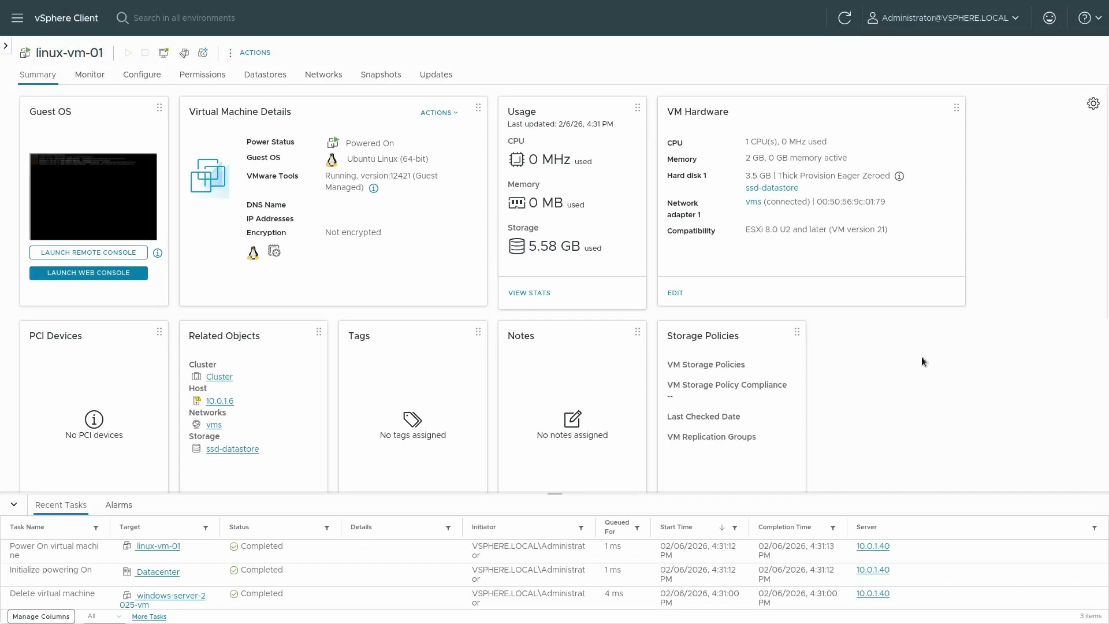
# - Confirm linux-vm-01's web console shows a login prompt, then power the VM off
pyautogui.click(117, 186)
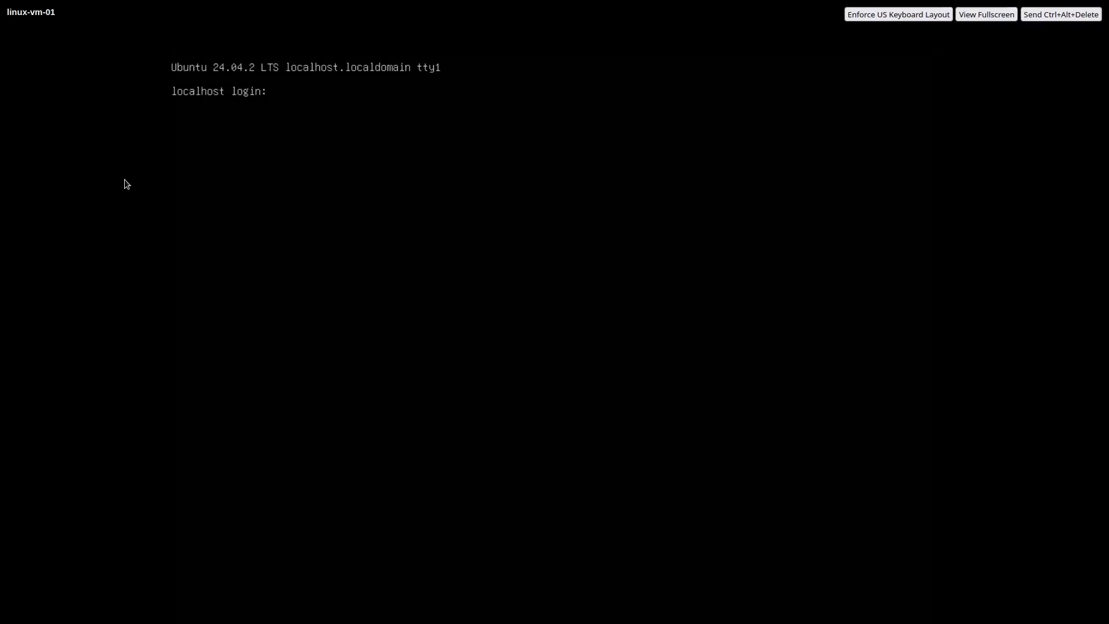
pyautogui.hotkey('ctrl', 'w')
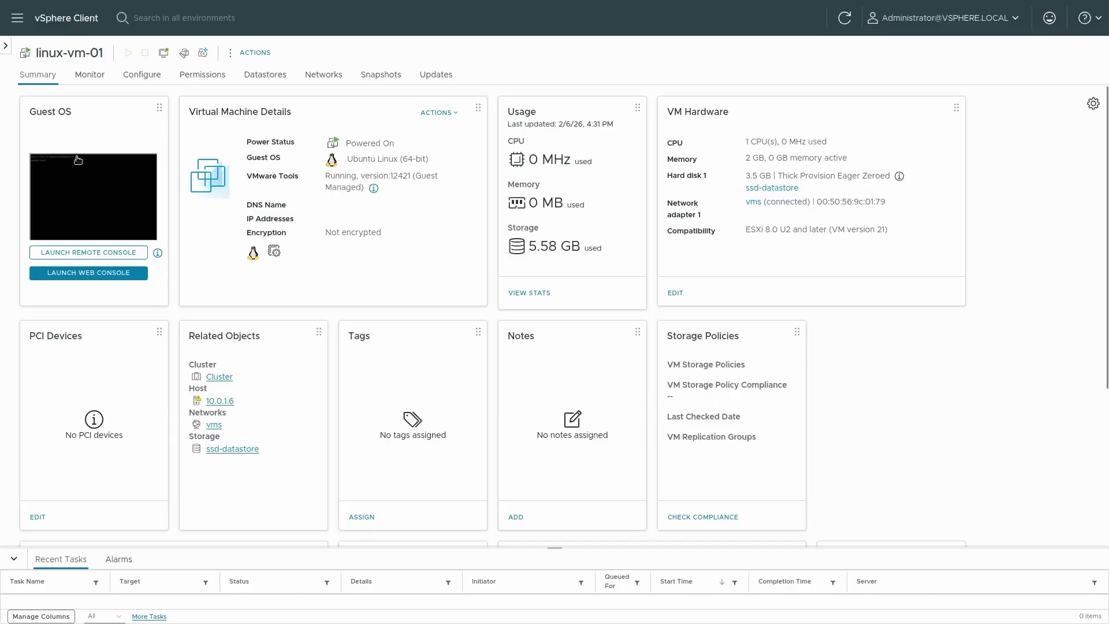
pyautogui.click(255, 54)
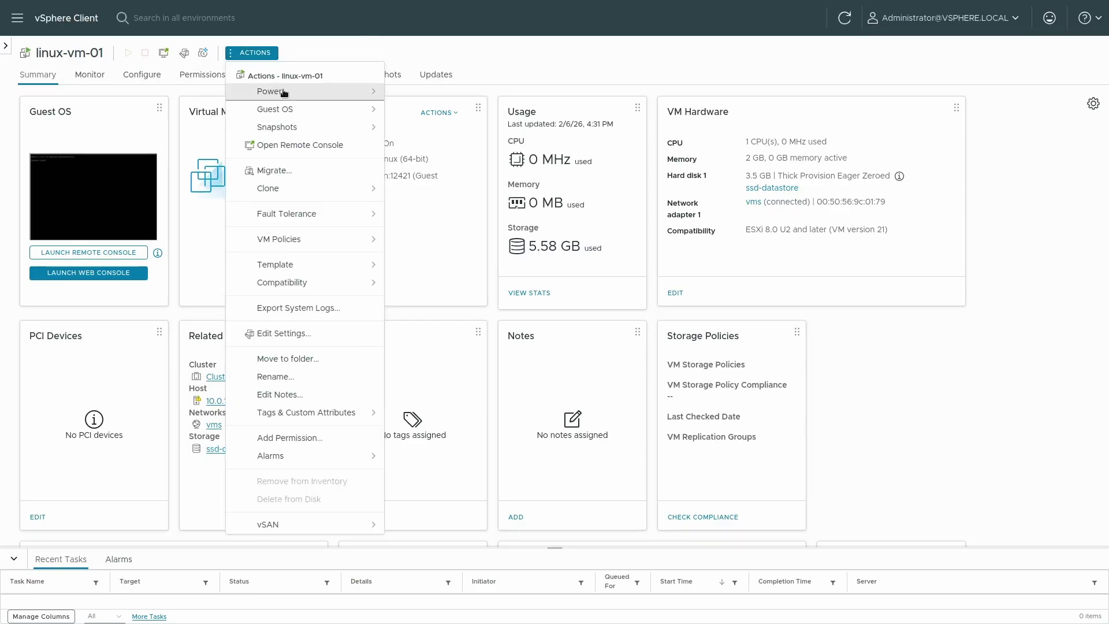
pyautogui.moveTo(373, 97)
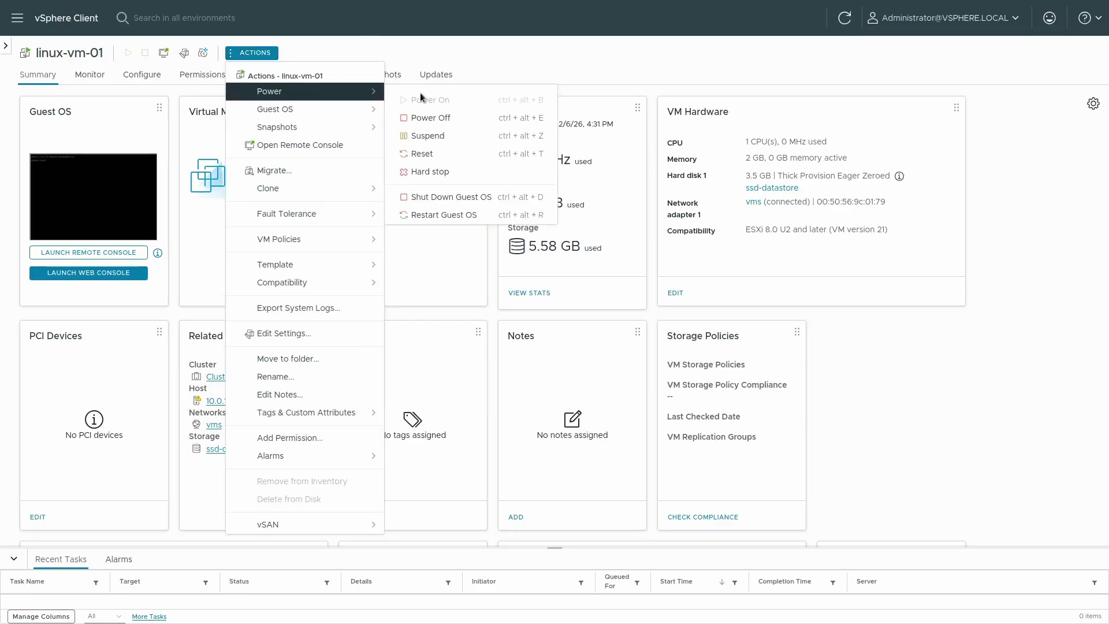
pyautogui.click(439, 119)
pyautogui.click(692, 346)
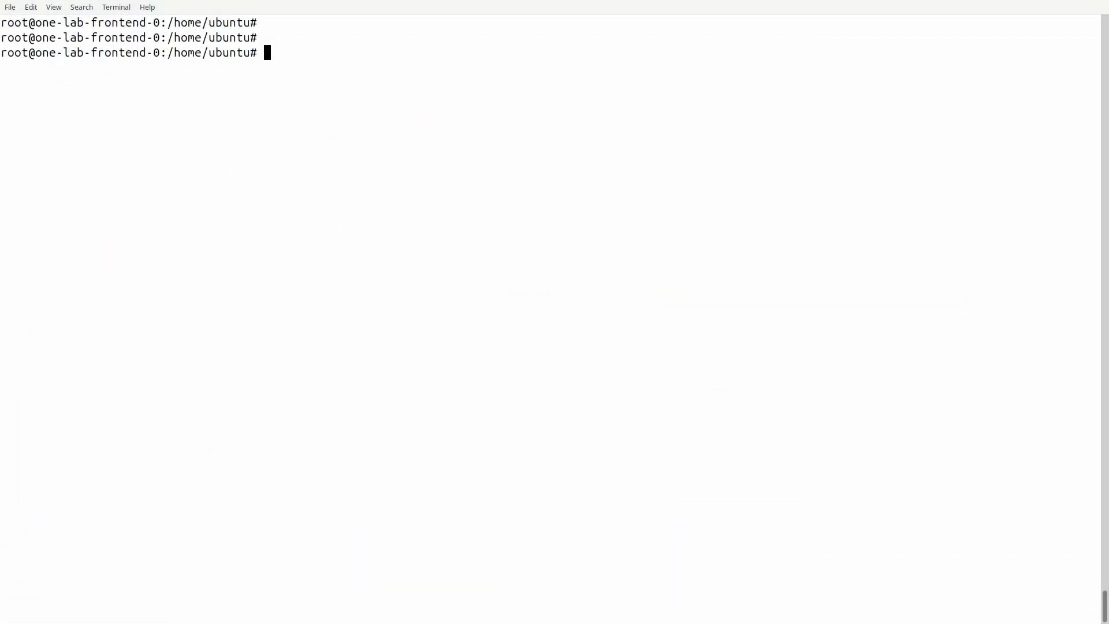
# - Run oneswap convert linux-vm-01 to start converting the VM
pyautogui.write('oneswap convert linux-vm-01')
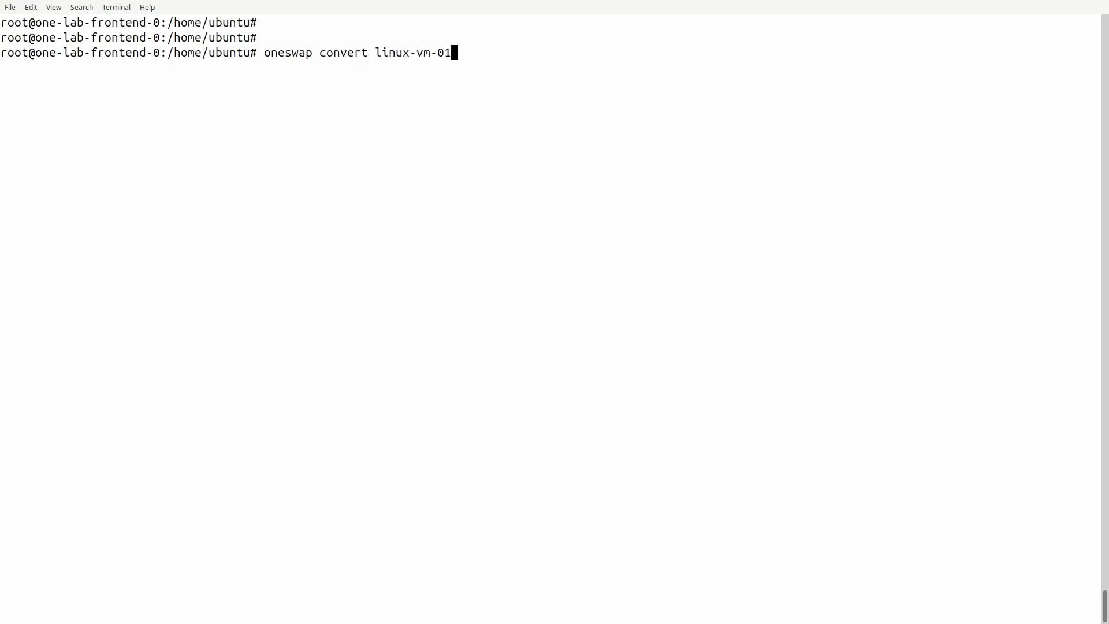
pyautogui.press('Return')
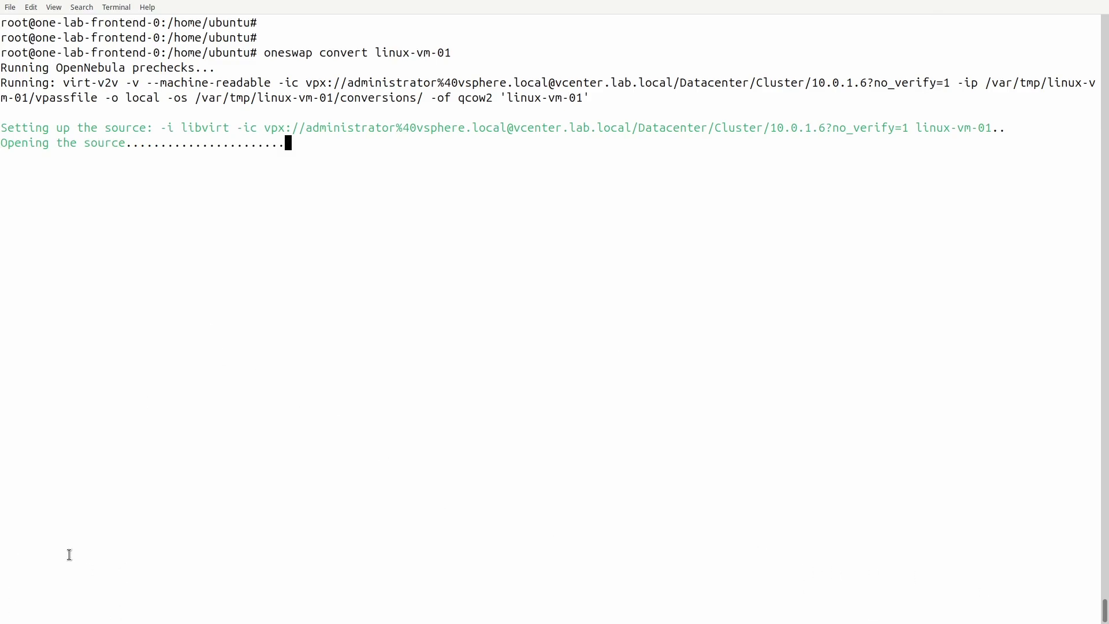
pyautogui.click(967, 609)
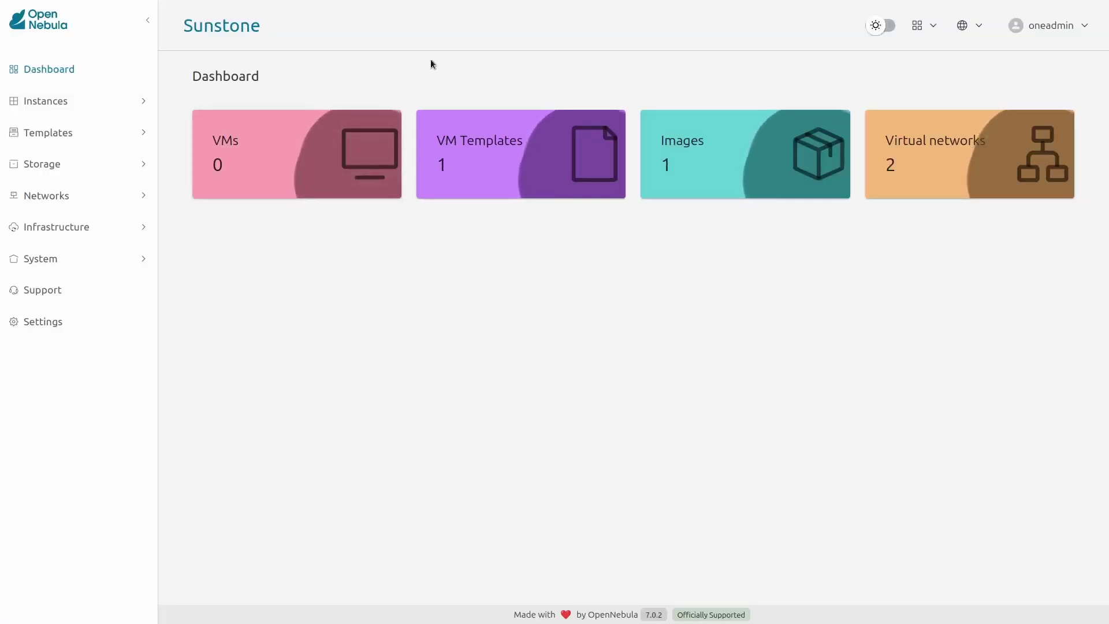
# - Check Storage > Images, then select the linux-vm-01 VM template and instantiate it
pyautogui.click(663, 146)
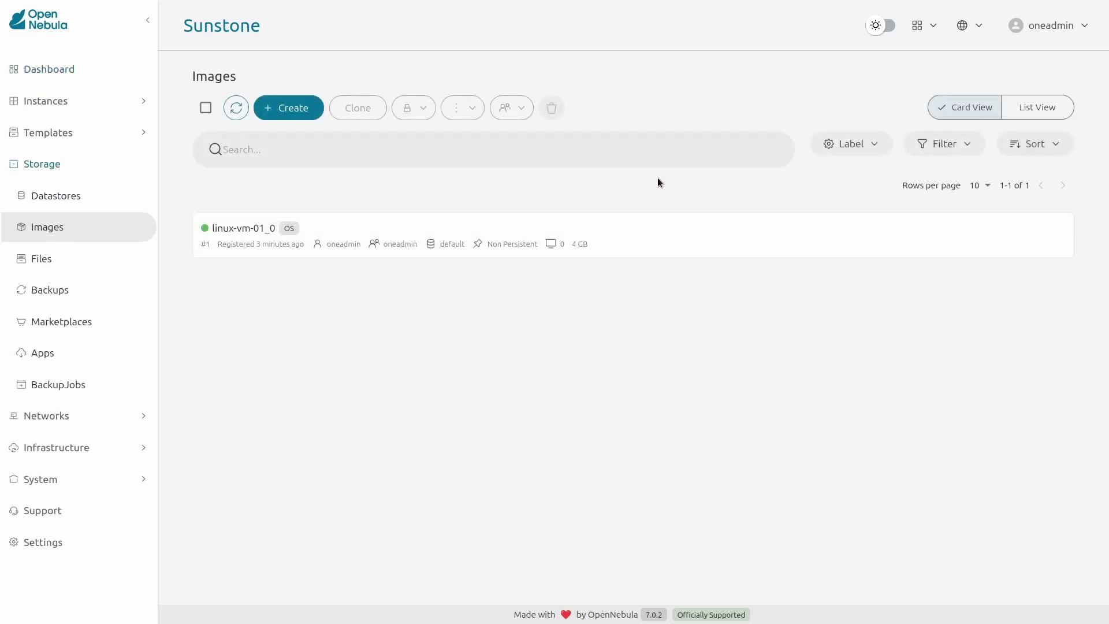
pyautogui.click(126, 139)
pyautogui.click(116, 169)
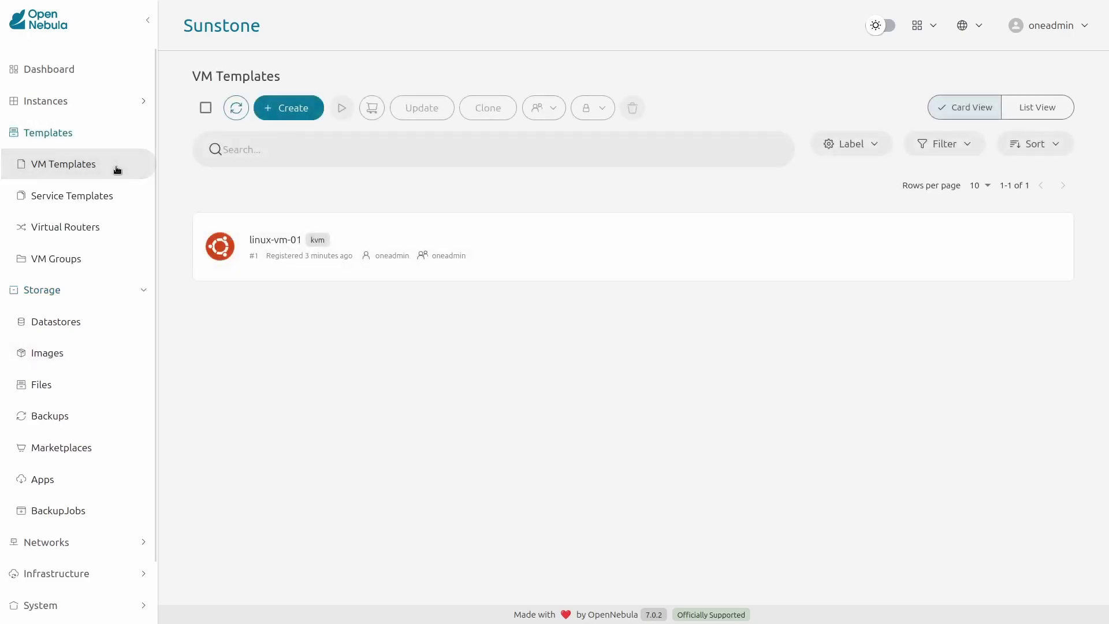
pyautogui.click(408, 225)
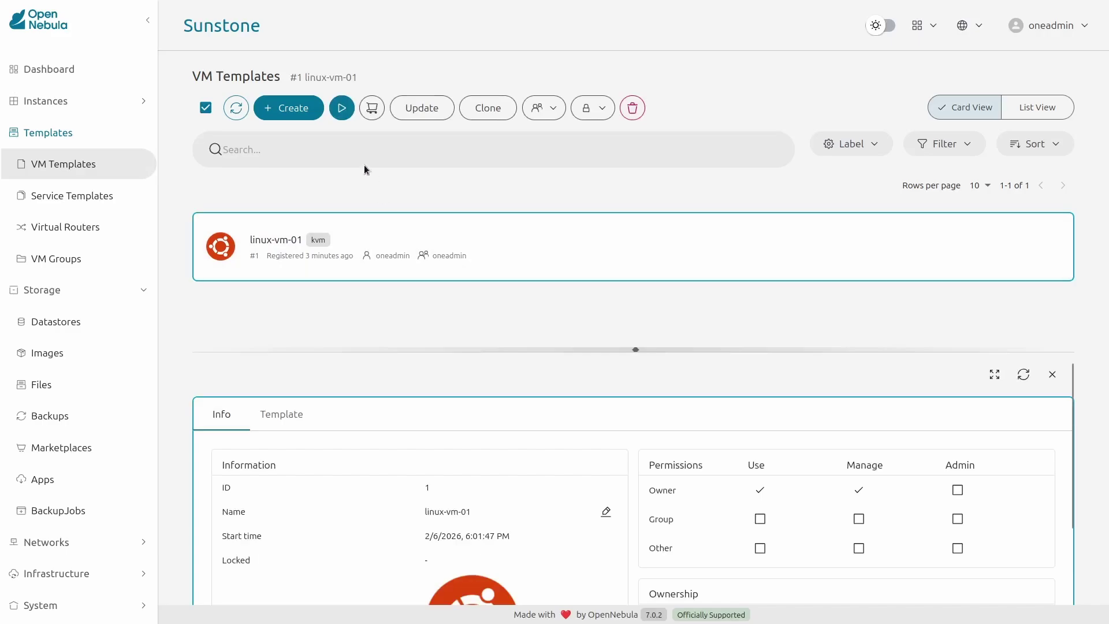
pyautogui.click(342, 108)
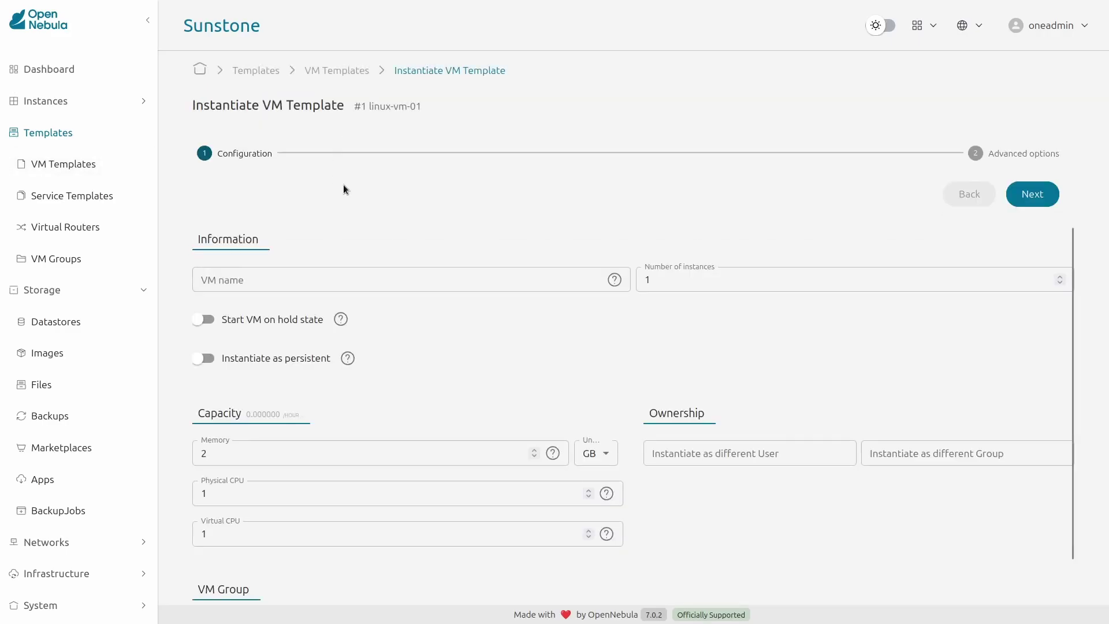
# - Attach a NIC on the evpn0 network in the Network settings and create the VM
pyautogui.click(1033, 198)
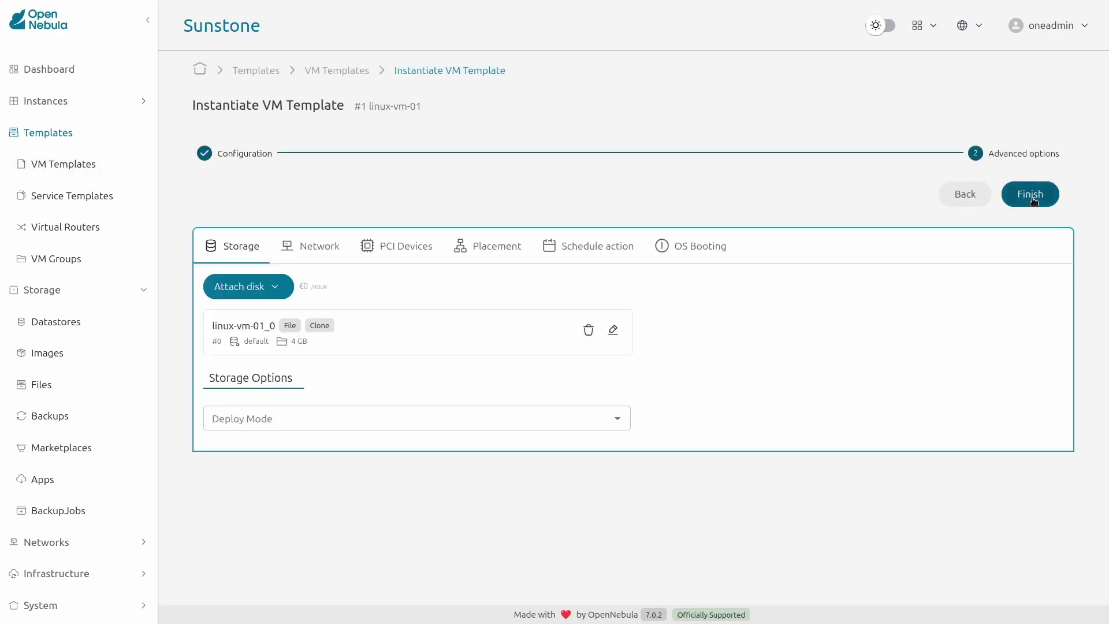
pyautogui.click(320, 245)
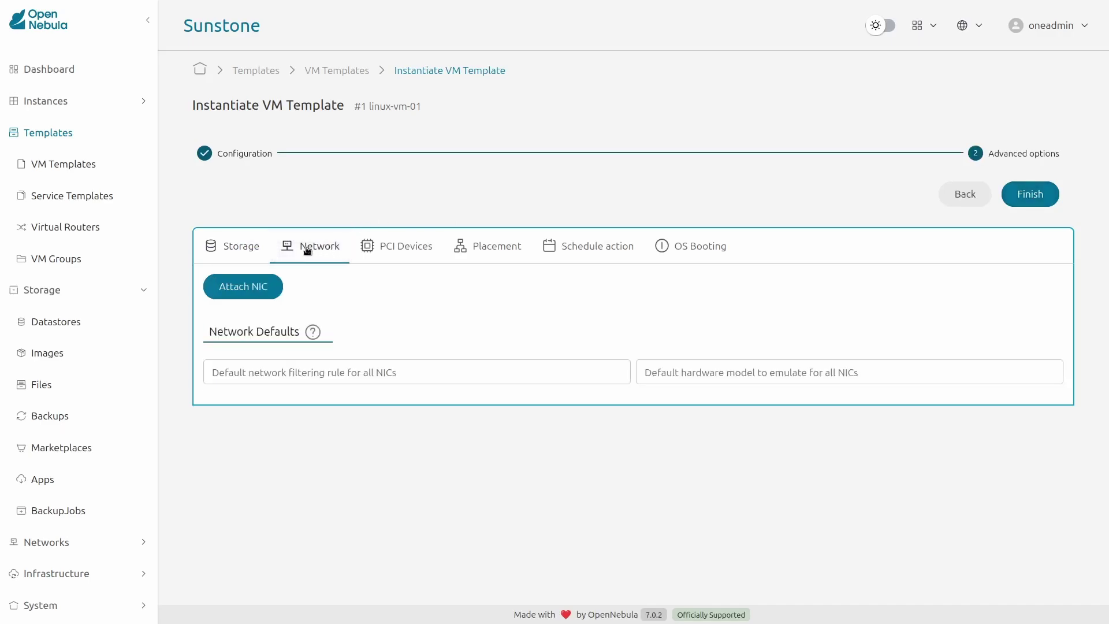
pyautogui.click(259, 285)
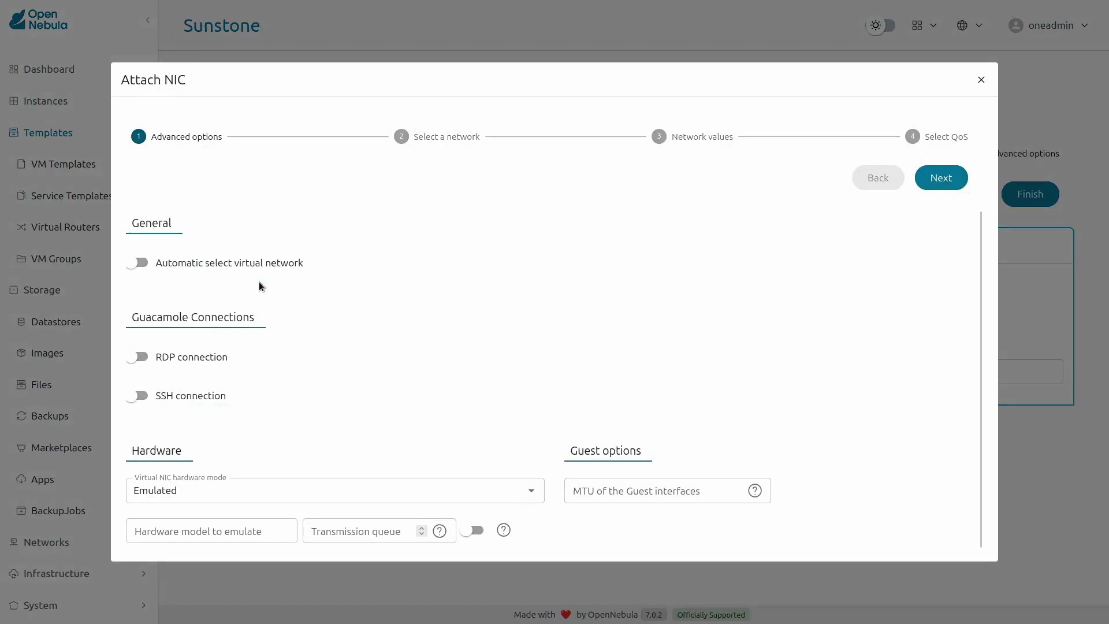
pyautogui.click(425, 139)
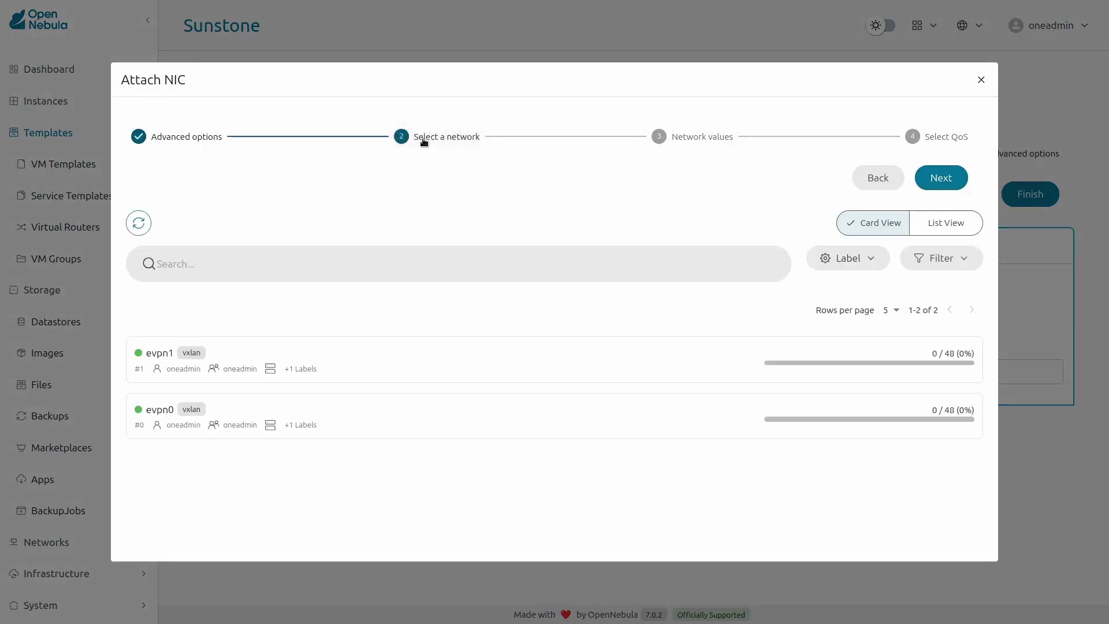
pyautogui.click(397, 415)
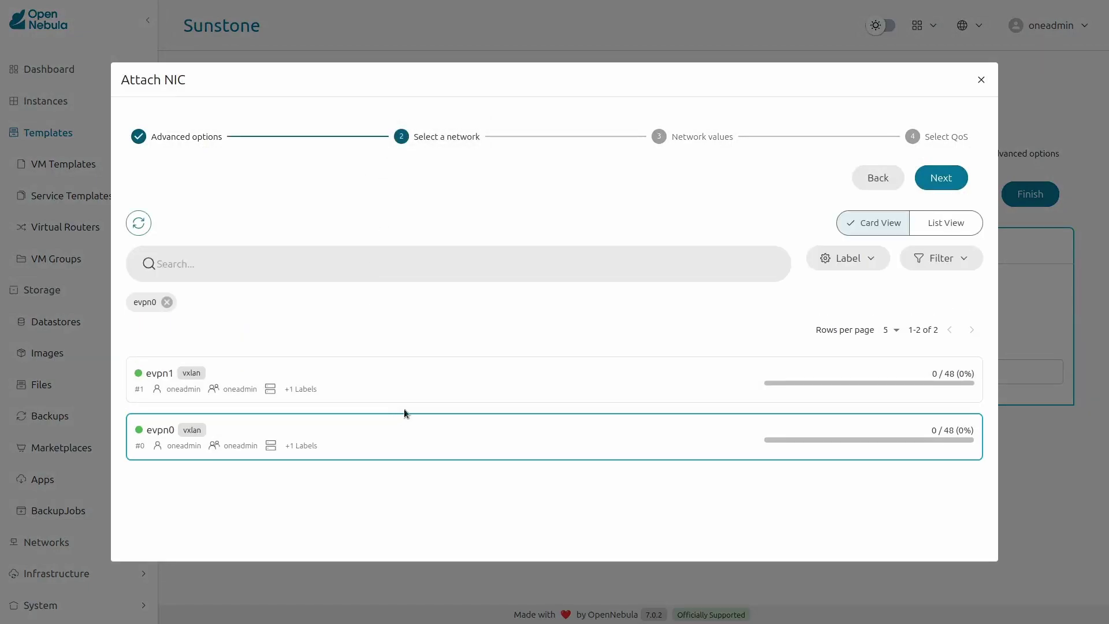
pyautogui.click(965, 182)
pyautogui.click(962, 183)
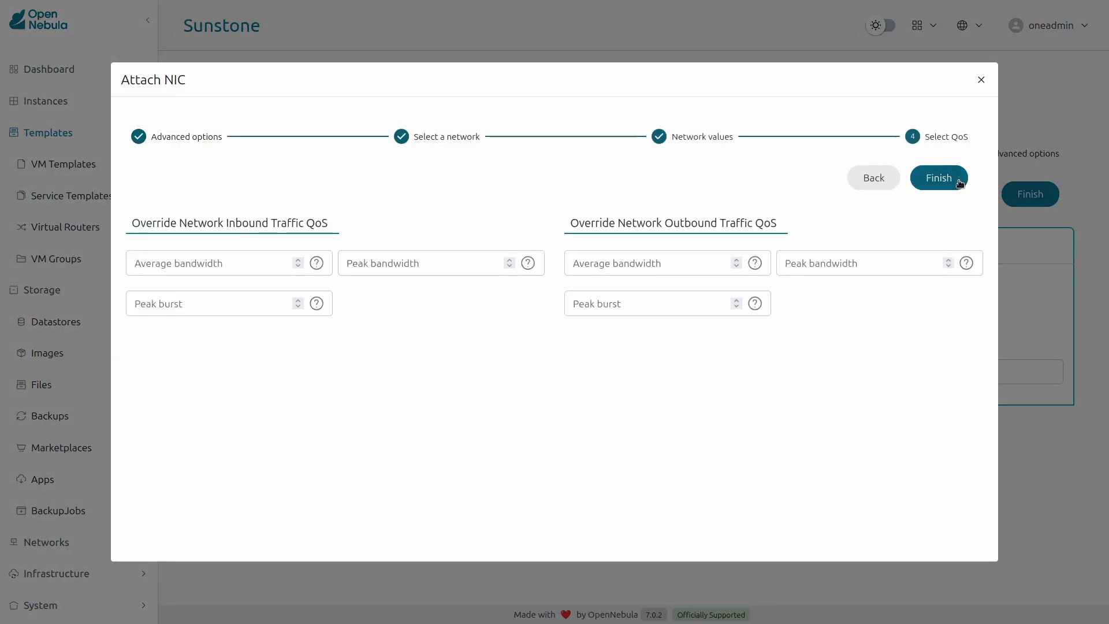
pyautogui.click(959, 183)
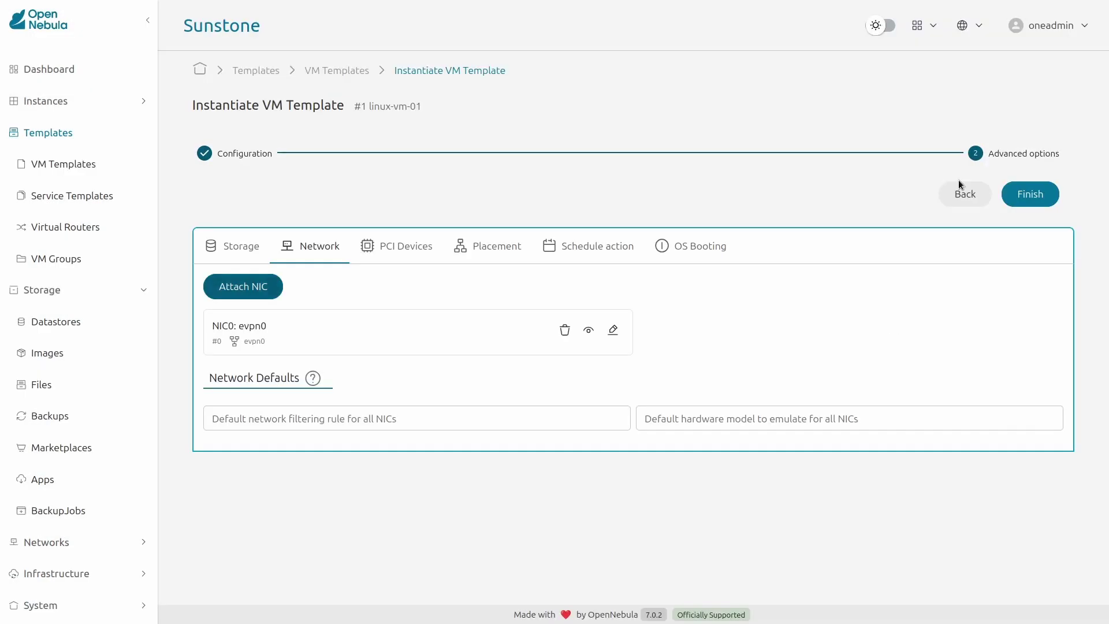
pyautogui.click(1038, 195)
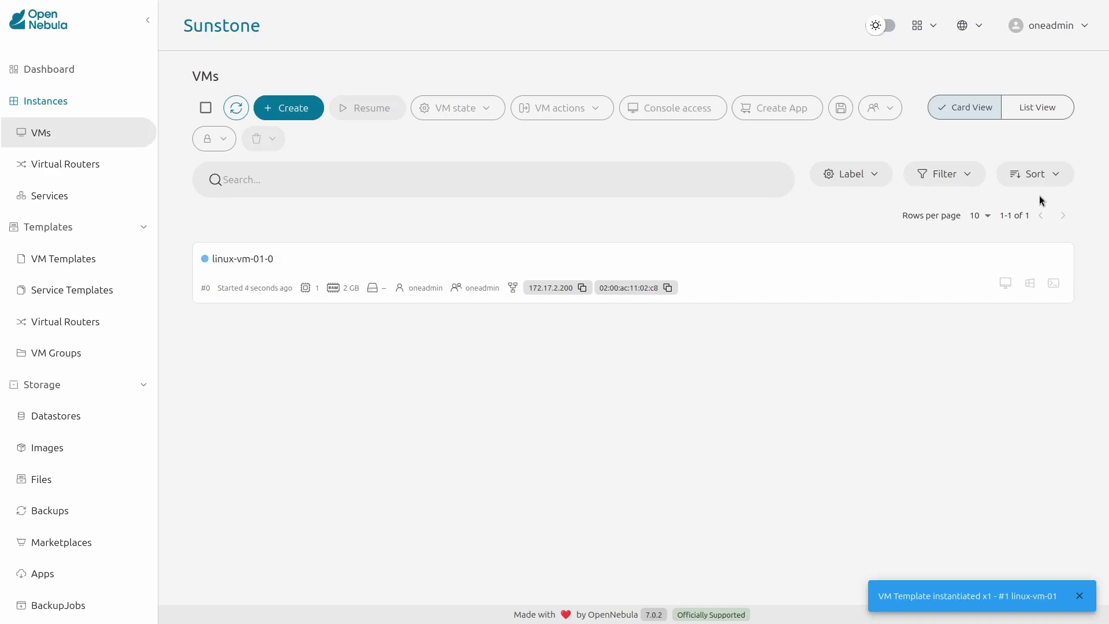
# - Open linux-vm-01-0's details to see it RUNNING with IP 172.17.2.200
pyautogui.click(635, 271)
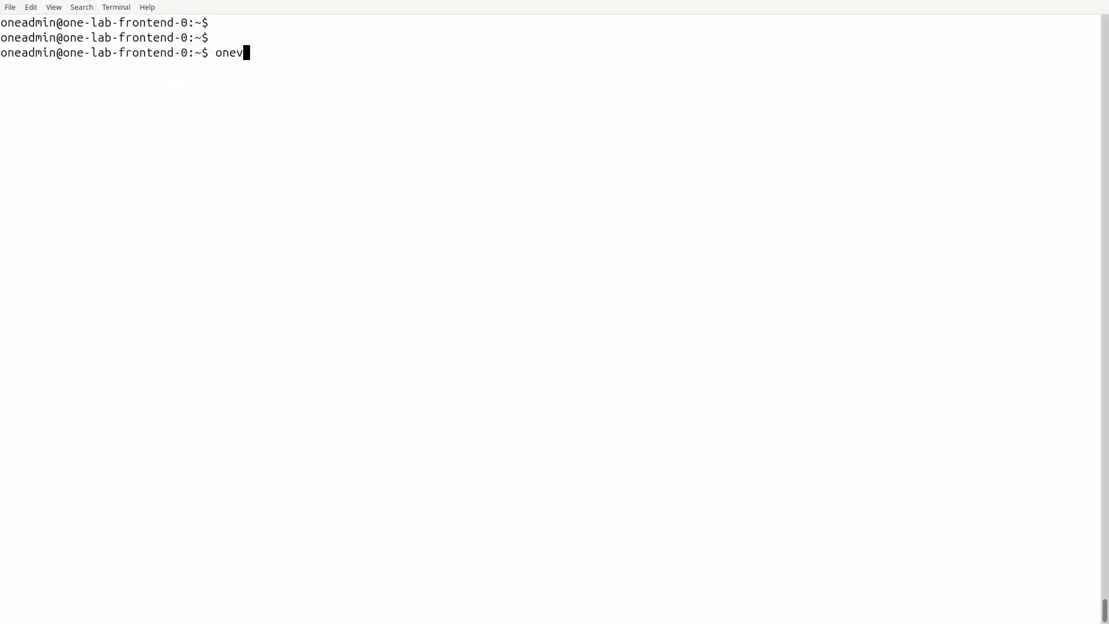
# - Run onevm list, SSH into VM 0 with onevm ssh 0, and run ip a
pyautogui.write('m list')
pyautogui.press('Return')
pyautogui.write('onevm s')
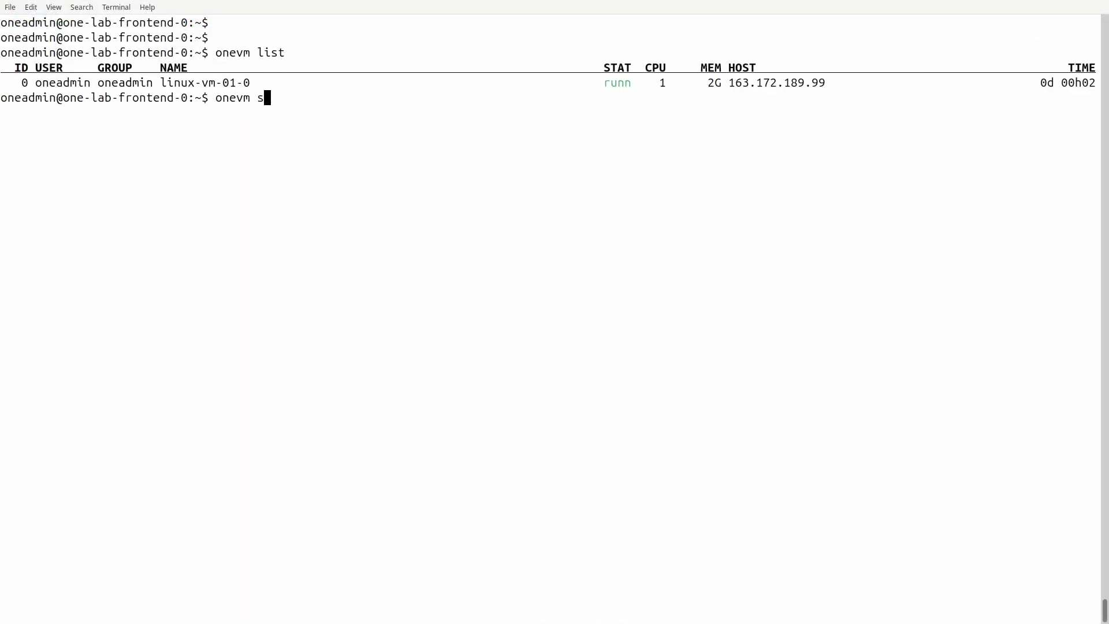
pyautogui.write('sh 0')
pyautogui.press('Return')
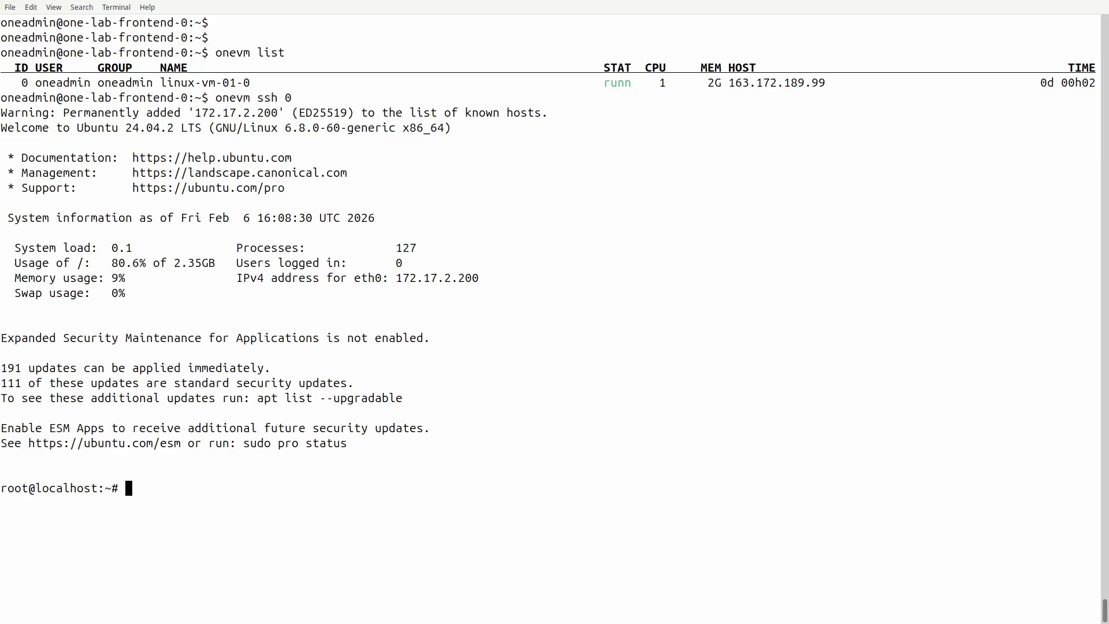
pyautogui.write('ip a')
pyautogui.press('Return')
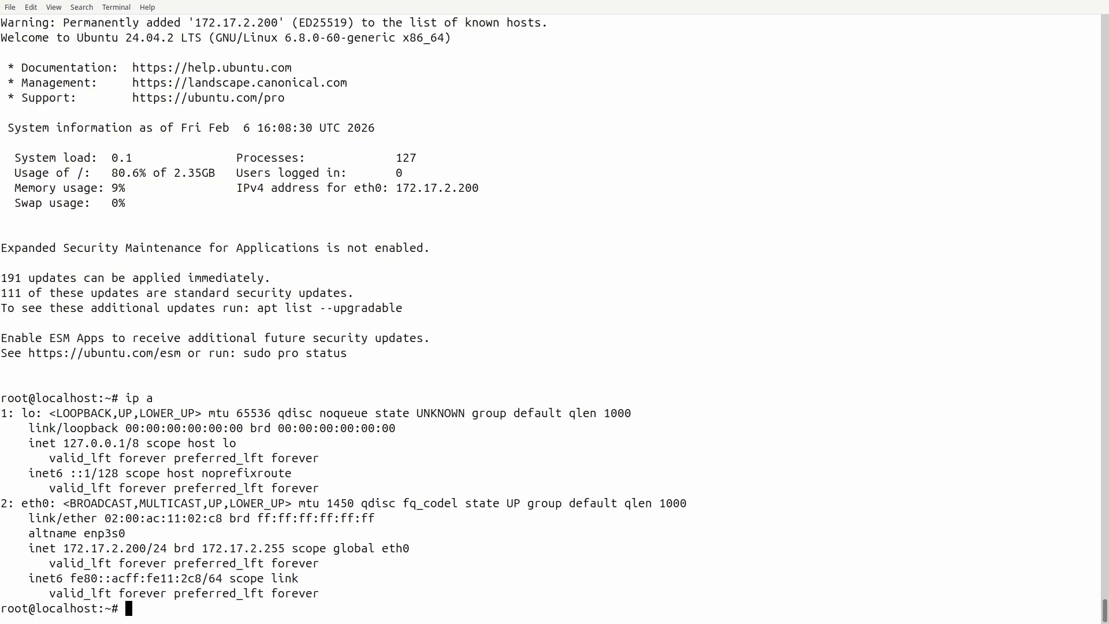